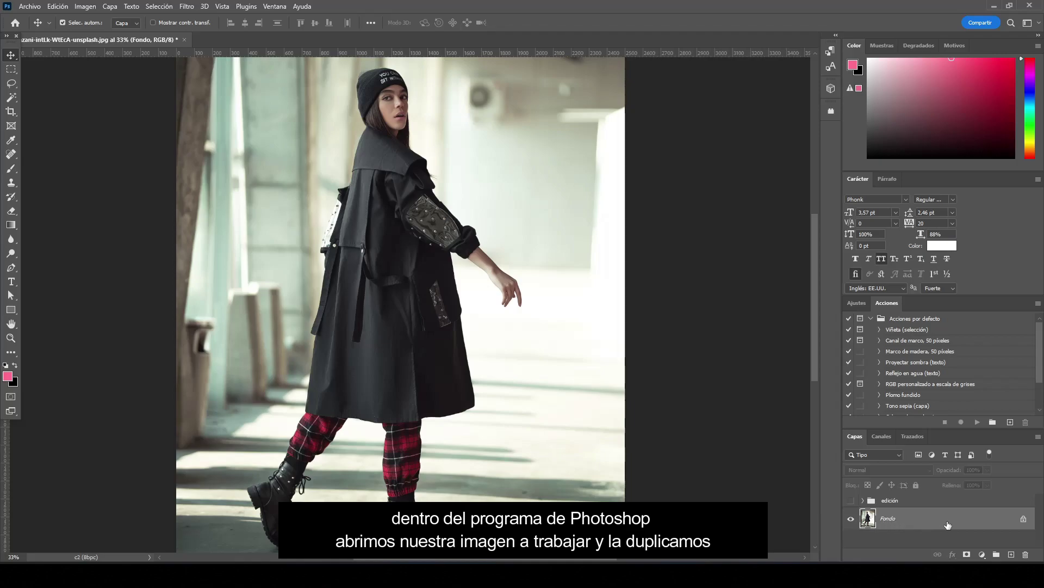
Step: Duplicate the Fondo layer into a Fondo copia layer
drag(1012, 521, 1010, 554)
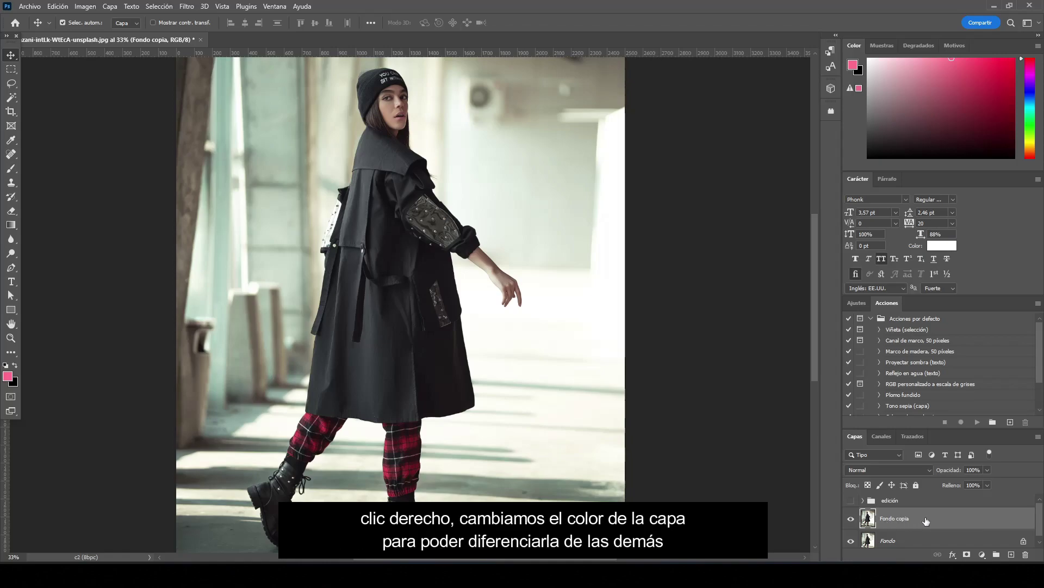
Step: Tag Fondo copia red, rename it MODELO, and convert it with Convertir en objeto inteligente
right_click(922, 522)
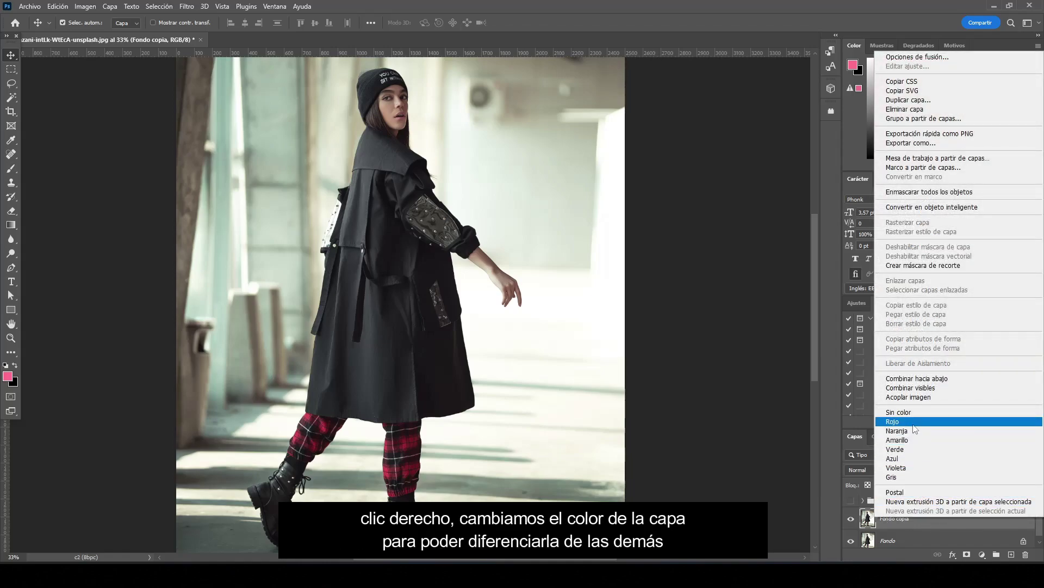
click(898, 421)
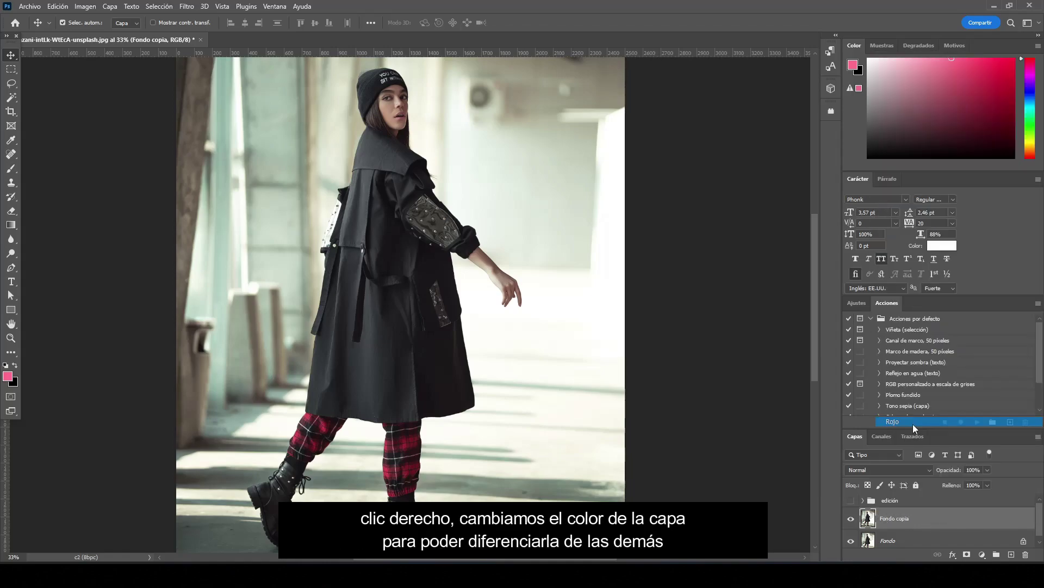
double_click(901, 518)
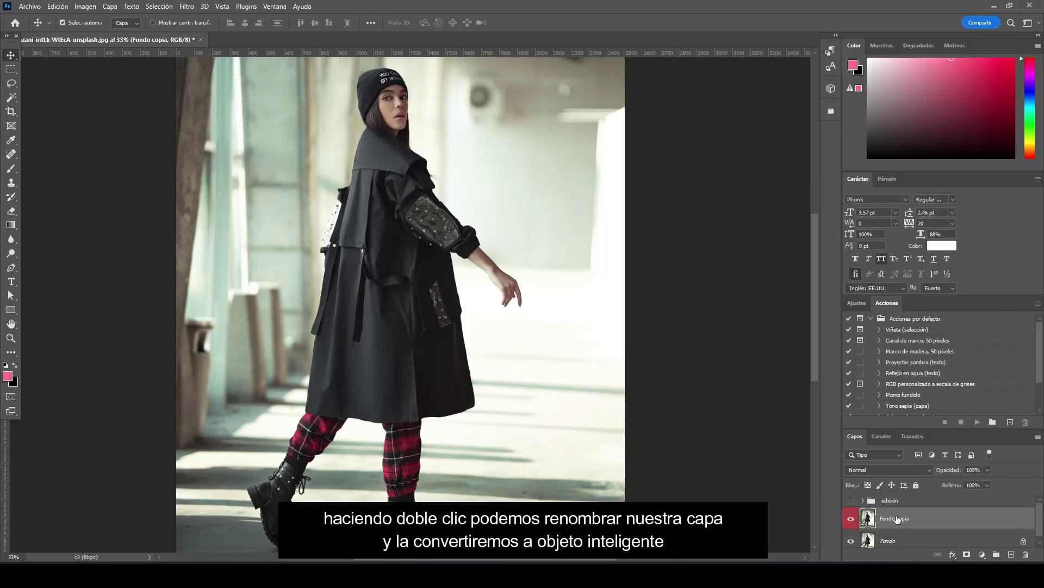
text(MODELO)
key(Return)
right_click(911, 521)
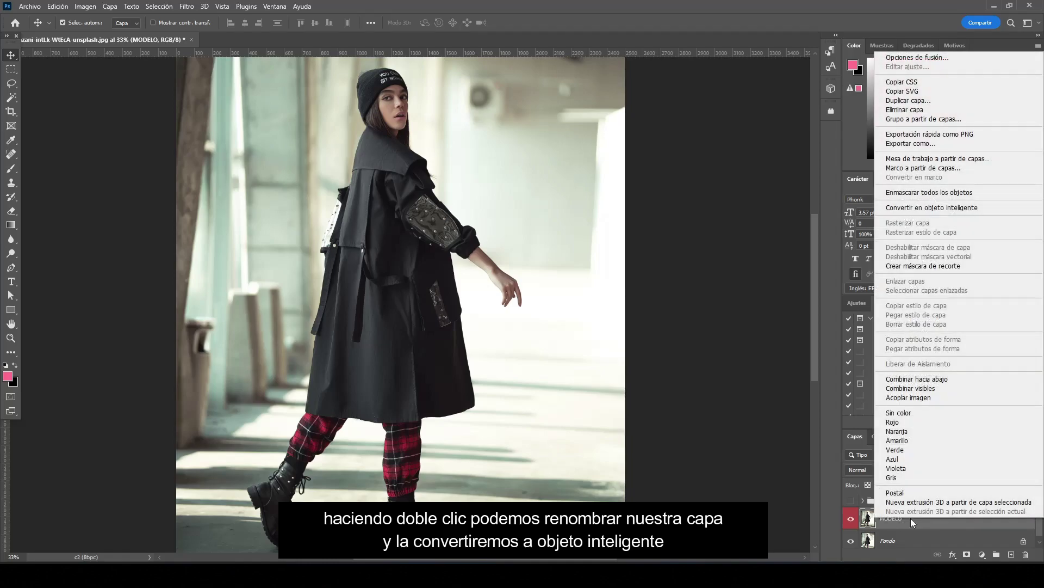
click(968, 210)
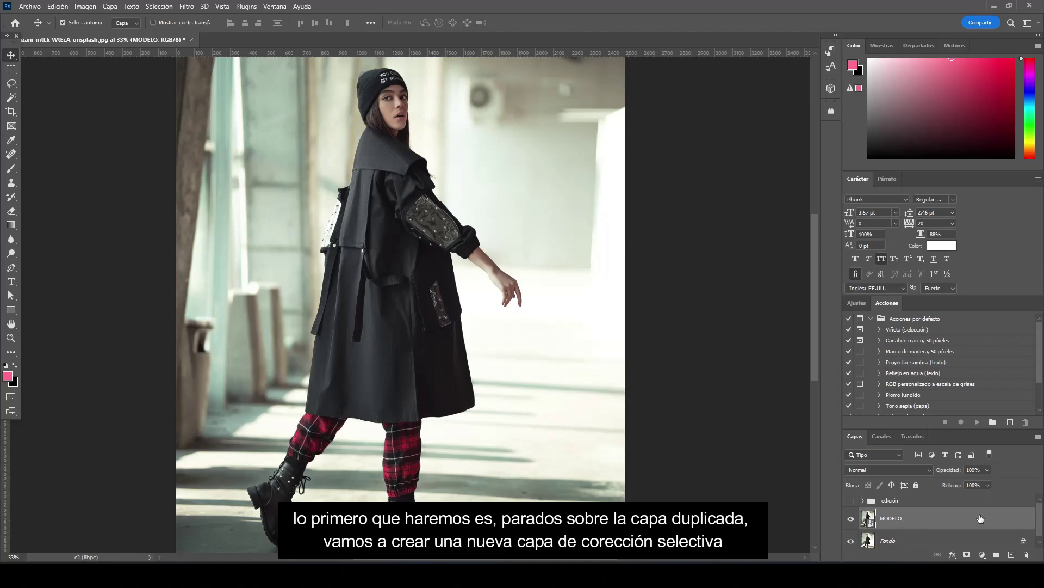
Step: Add a Selective Color layer and set the Amarillos cyan, magenta, yellow and black to -100
click(983, 555)
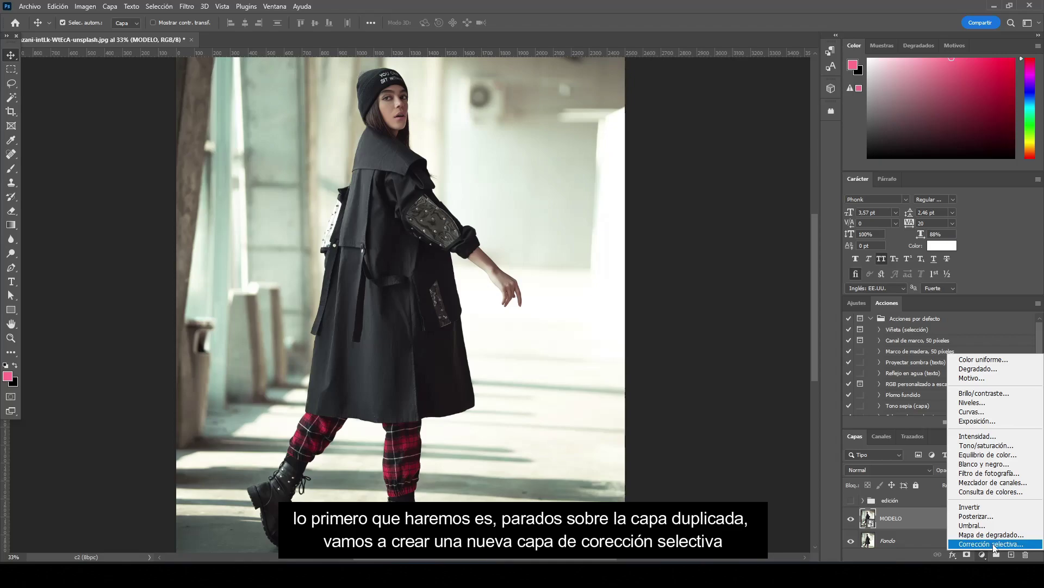
click(992, 543)
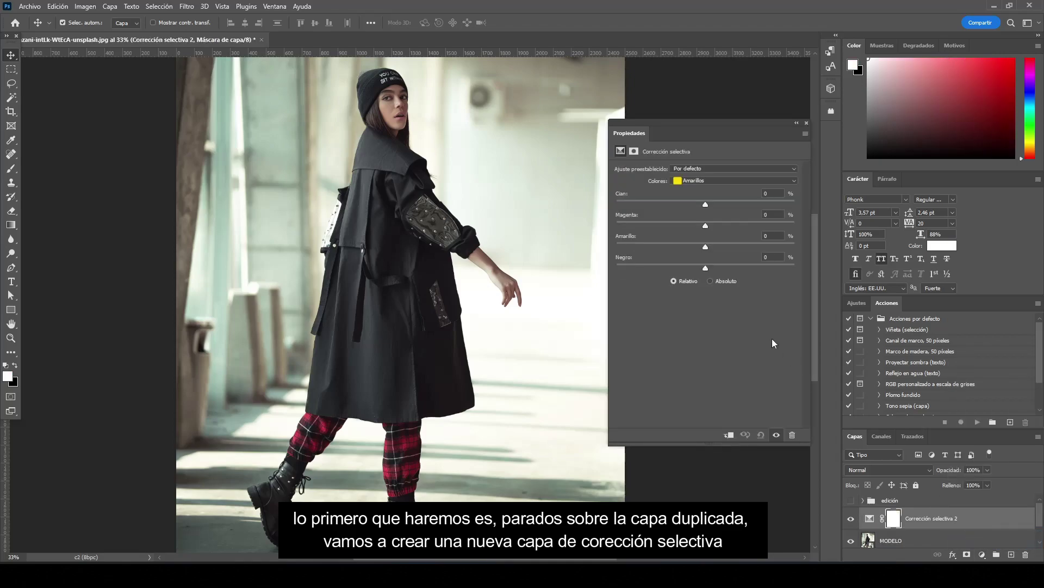
click(697, 183)
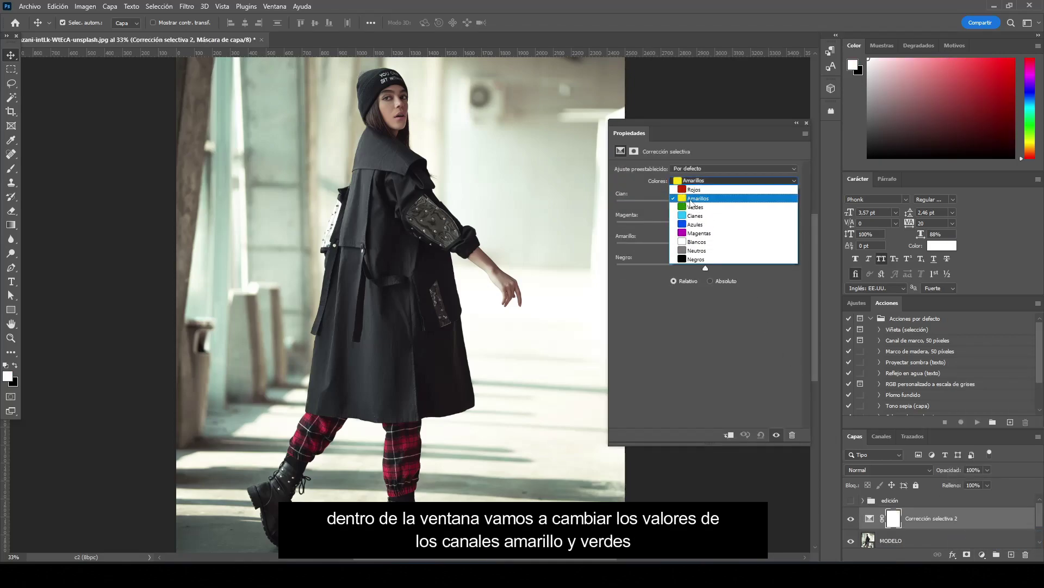
click(690, 200)
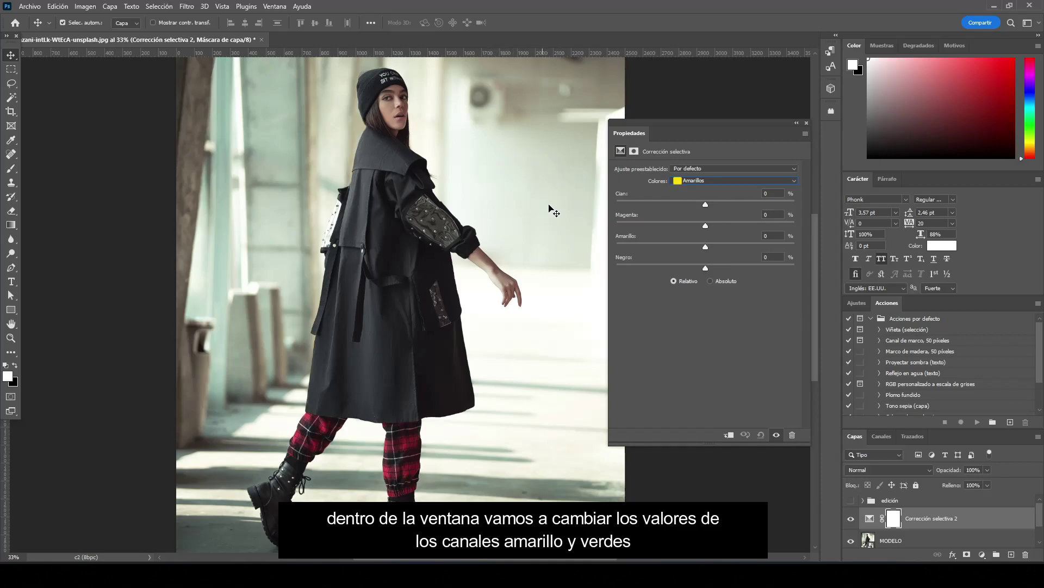
drag(705, 246, 641, 249)
drag(706, 226, 605, 229)
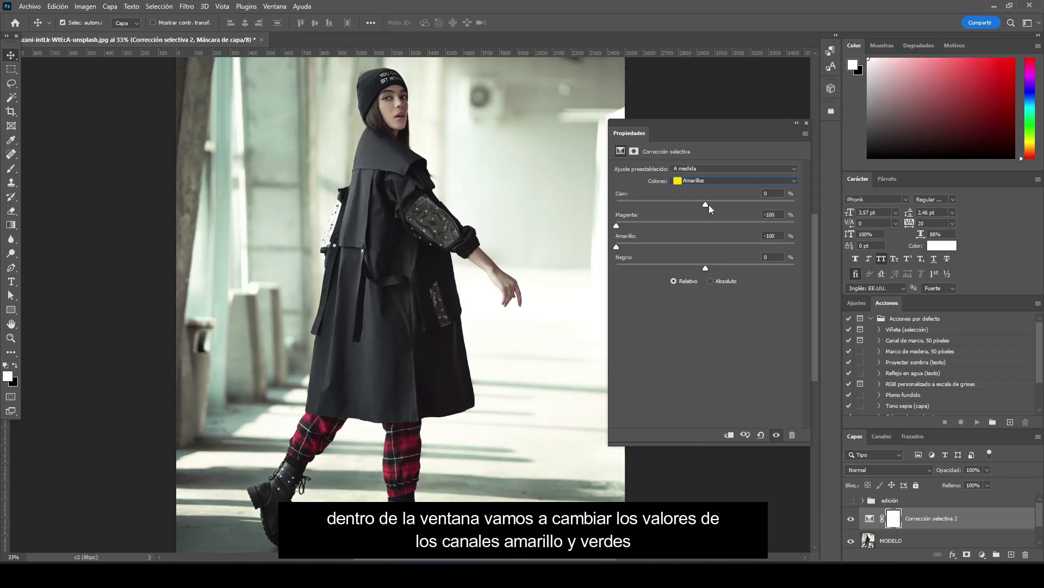
drag(705, 205, 607, 219)
mouse_move(604, 268)
mouse_down()
mouse_move(775, 265)
mouse_move(605, 261)
mouse_up()
Step: Set the Verdes (greens) sliders to -100
click(699, 180)
click(697, 203)
drag(706, 246, 601, 258)
drag(706, 227, 634, 227)
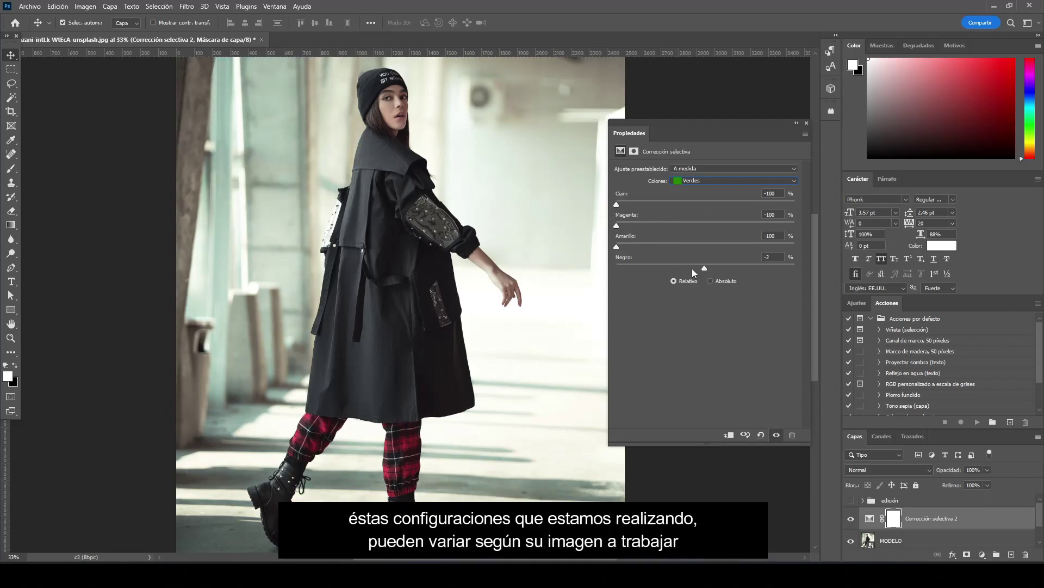
Step: Close Properties and toggle the Selective Color layer's visibility to compare before and after
click(805, 124)
click(849, 519)
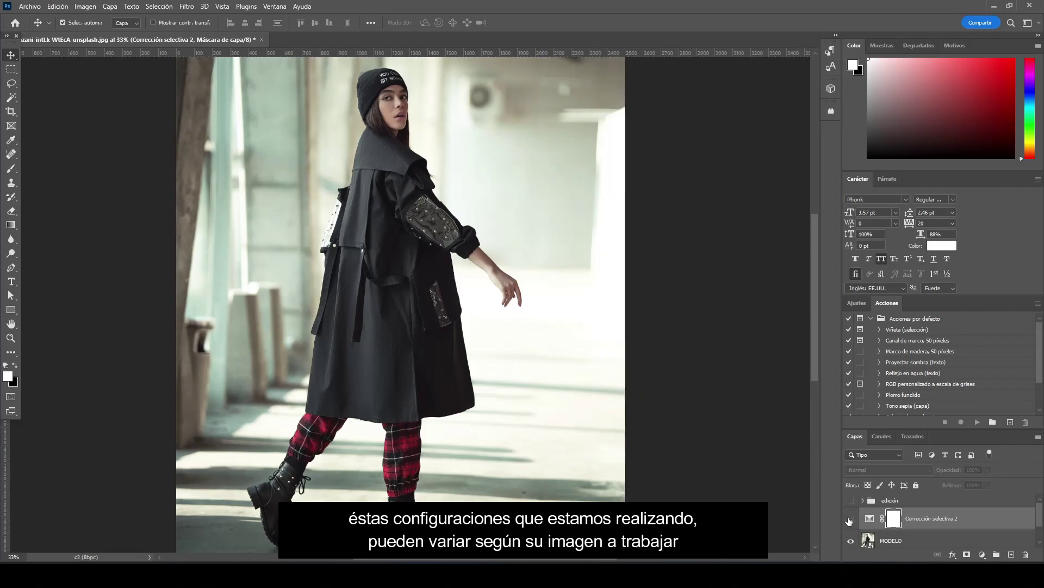
click(849, 519)
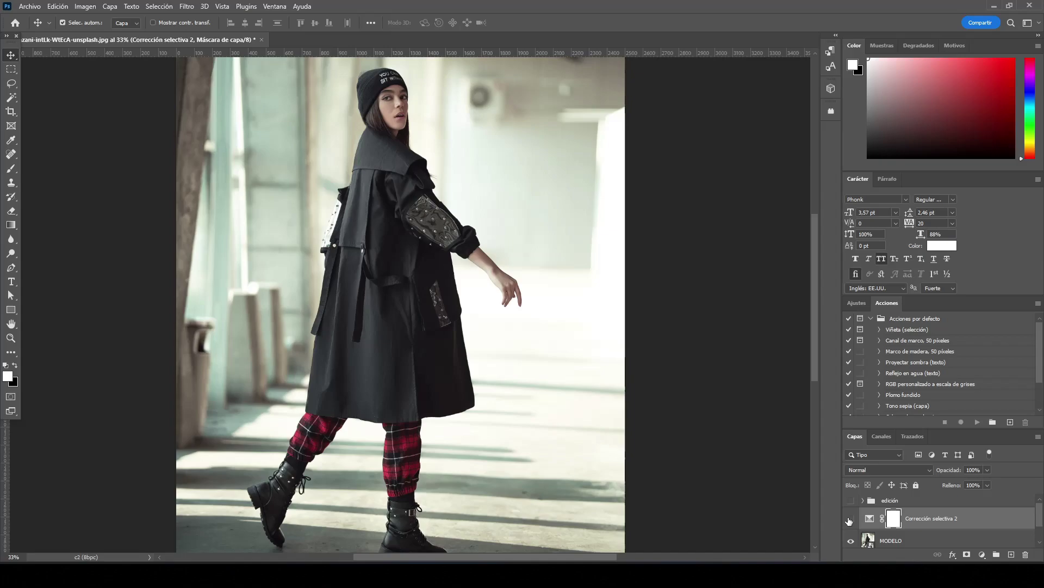
click(849, 519)
click(849, 519)
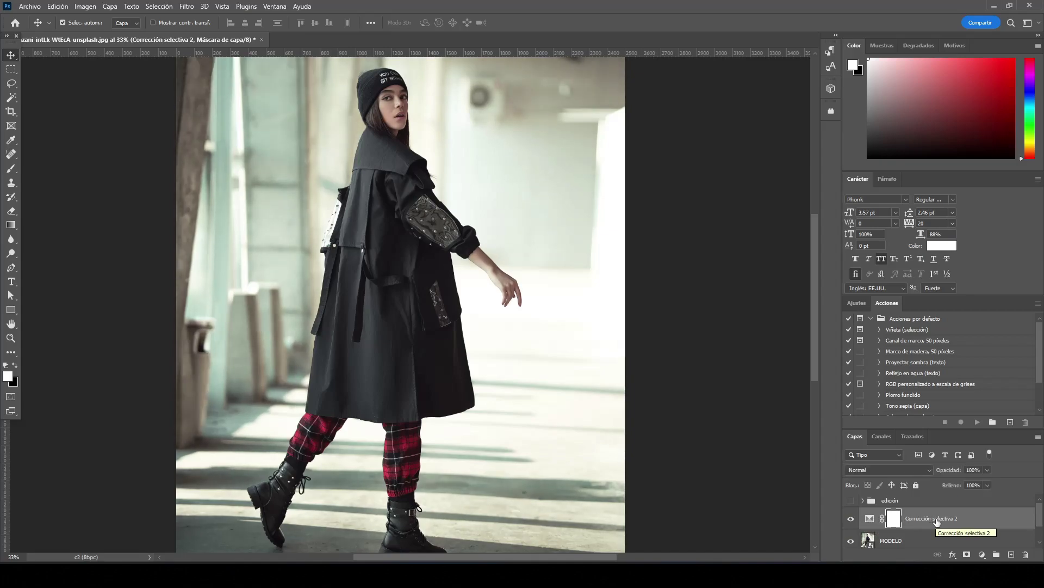
click(983, 555)
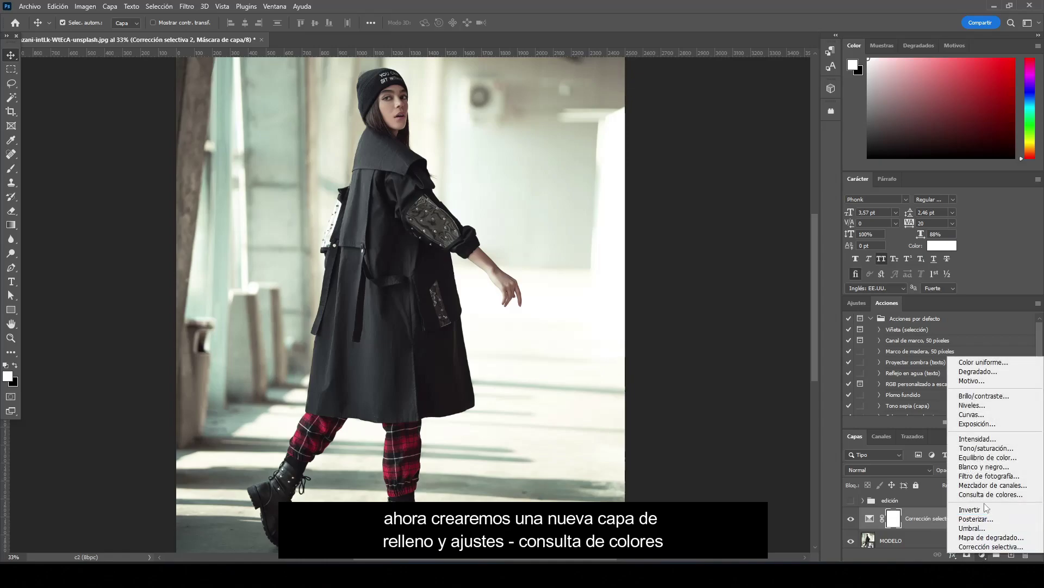
Step: Add a Filtro de fotografía adjustment layer using the Azul filter at 25% density
click(995, 477)
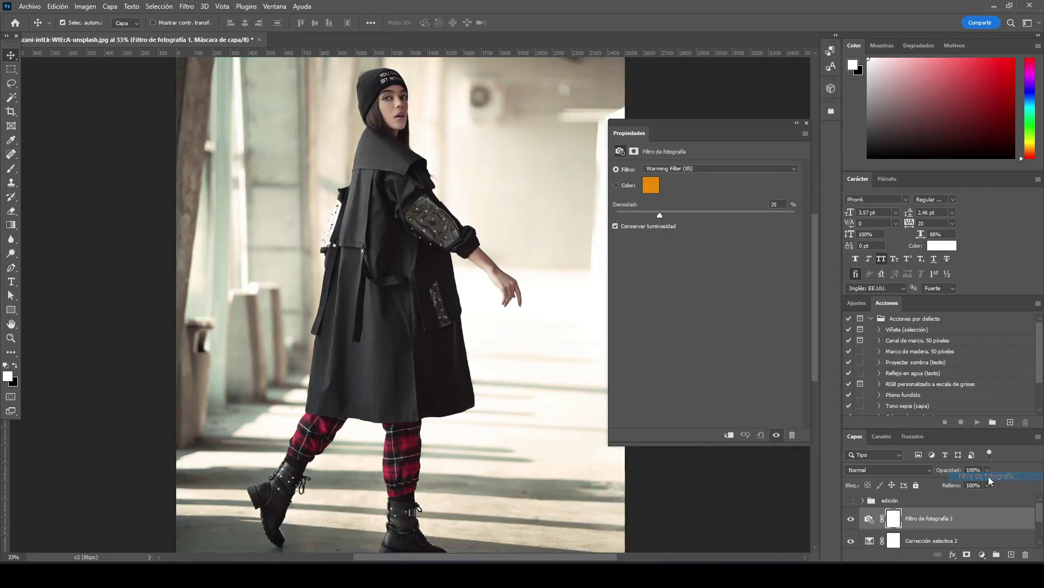
click(714, 170)
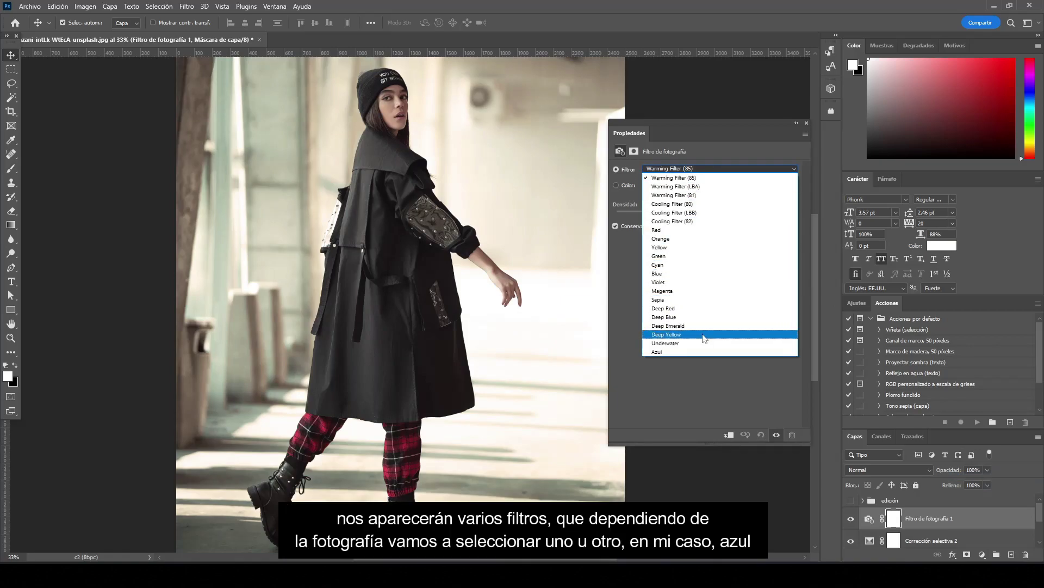
click(702, 352)
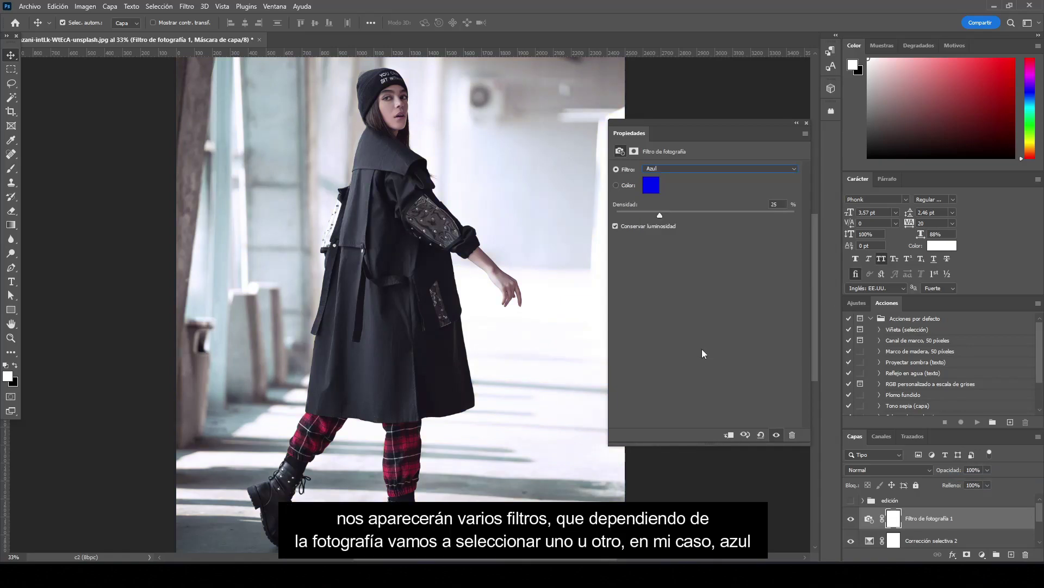
click(807, 123)
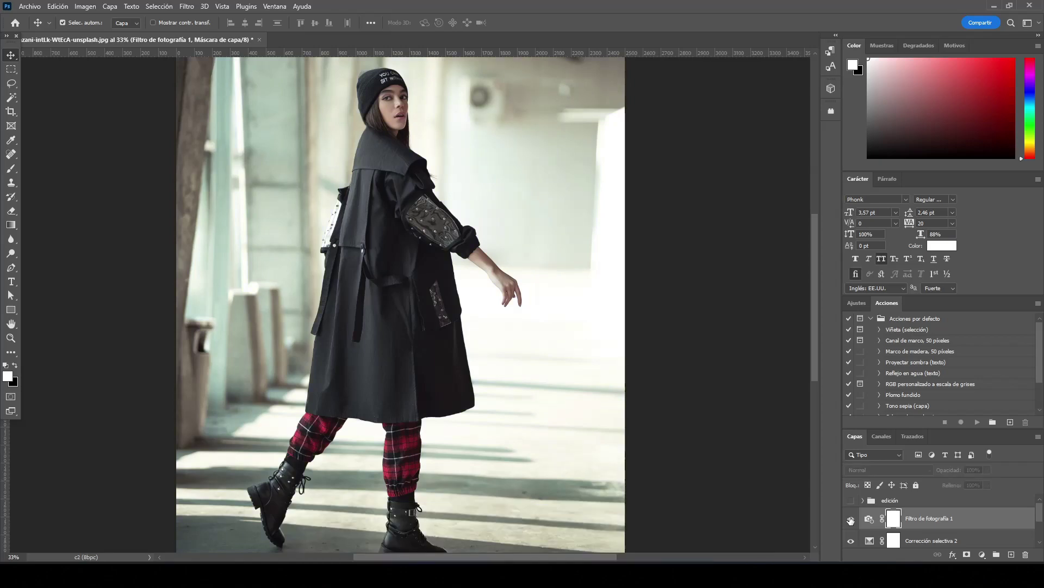
scroll(921, 522, down, 1)
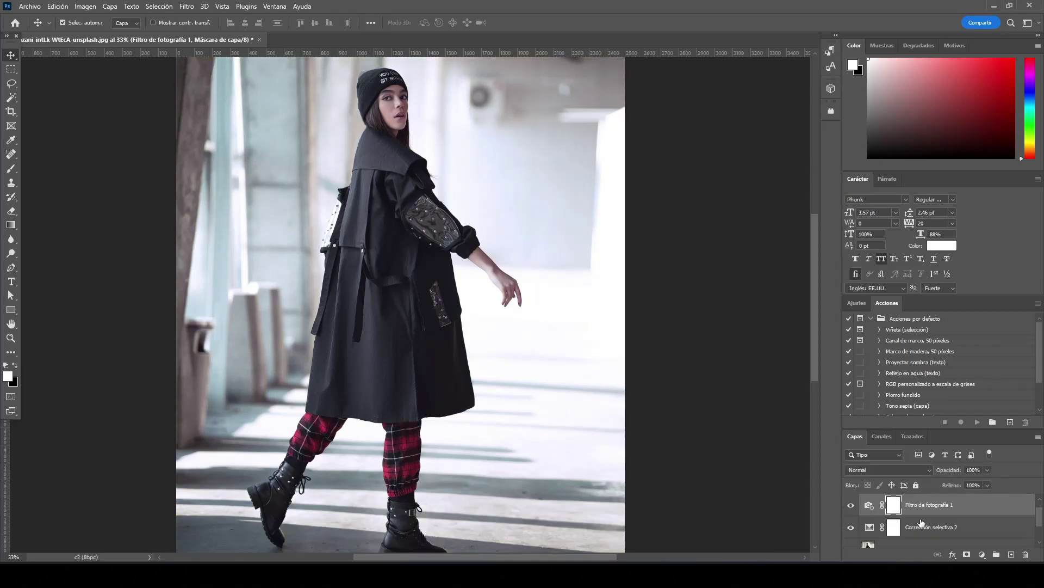
scroll(918, 534, down, 1)
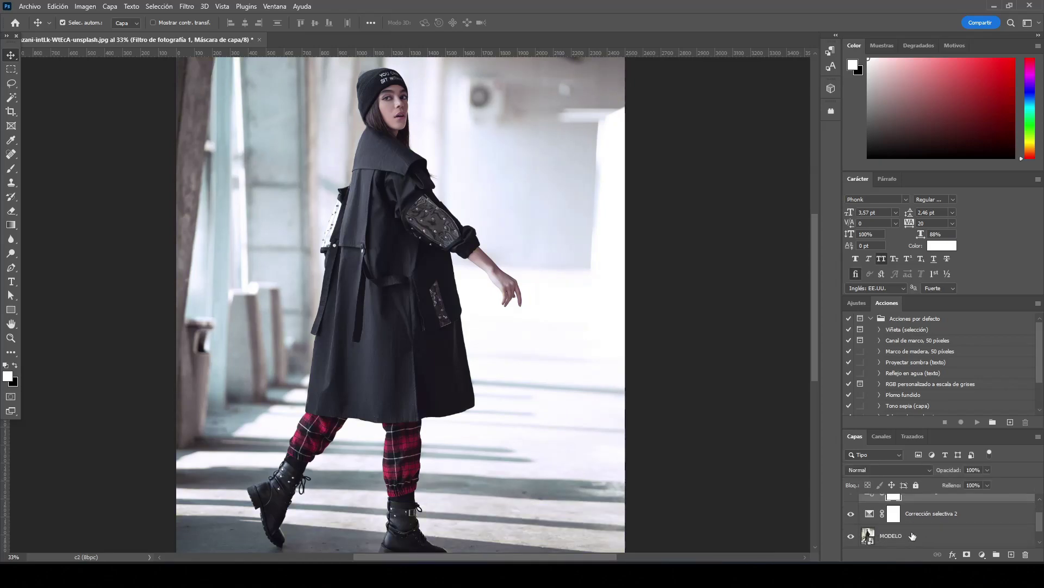
Step: Merge all layers with Combinar visibles and toggle the merged layer to compare
shift+click(912, 536)
right_click(914, 535)
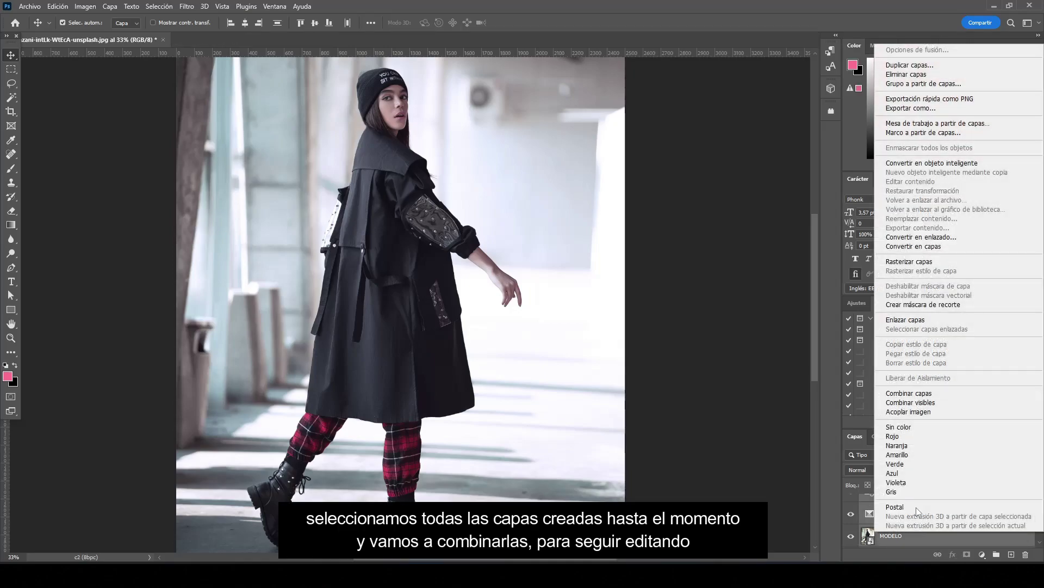
click(915, 393)
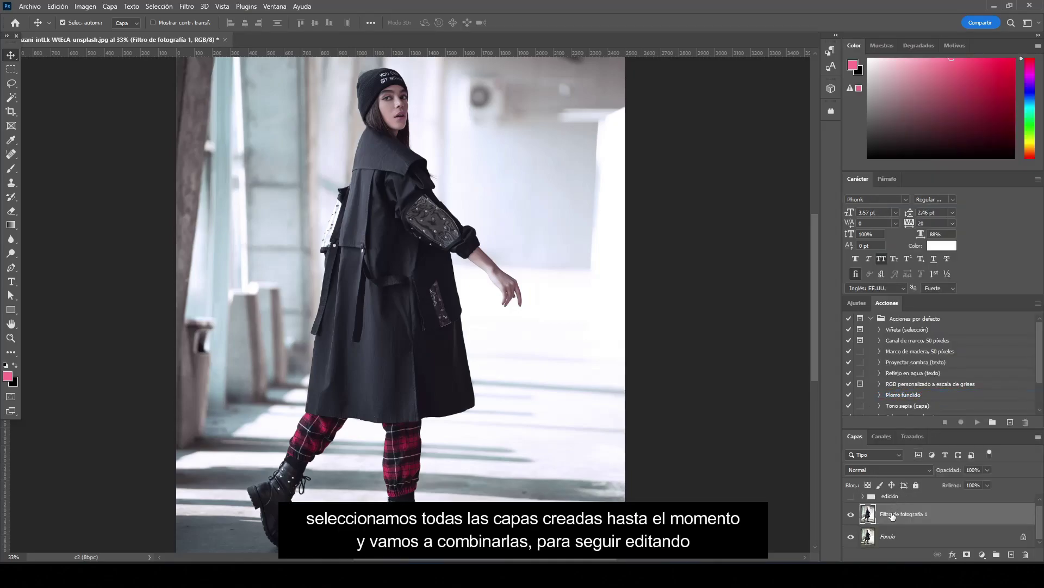
click(851, 514)
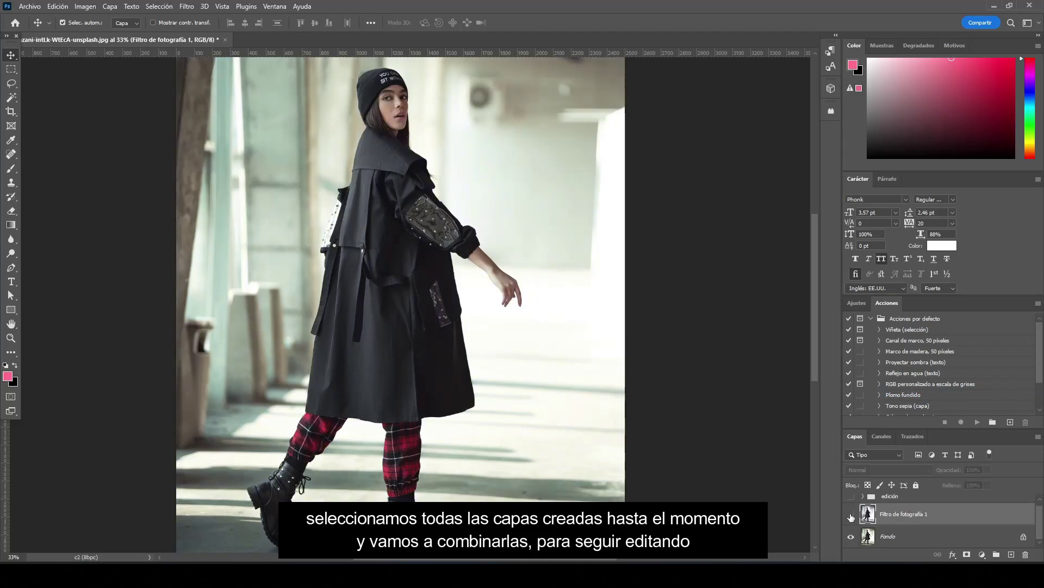
click(851, 514)
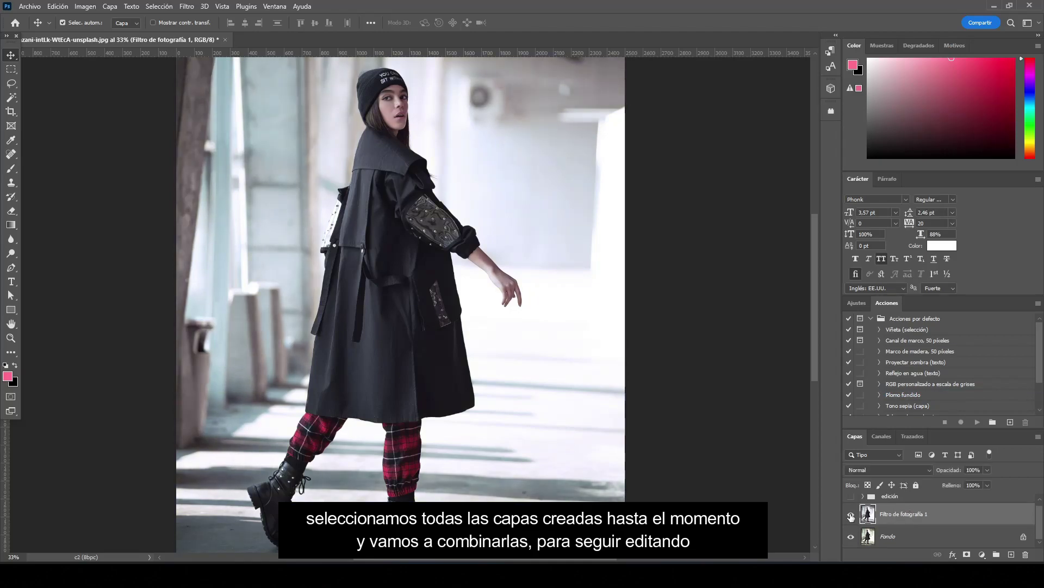
Step: Make Filtro de fotografía 1 a smart object via Convertir en objeto inteligente
right_click(894, 518)
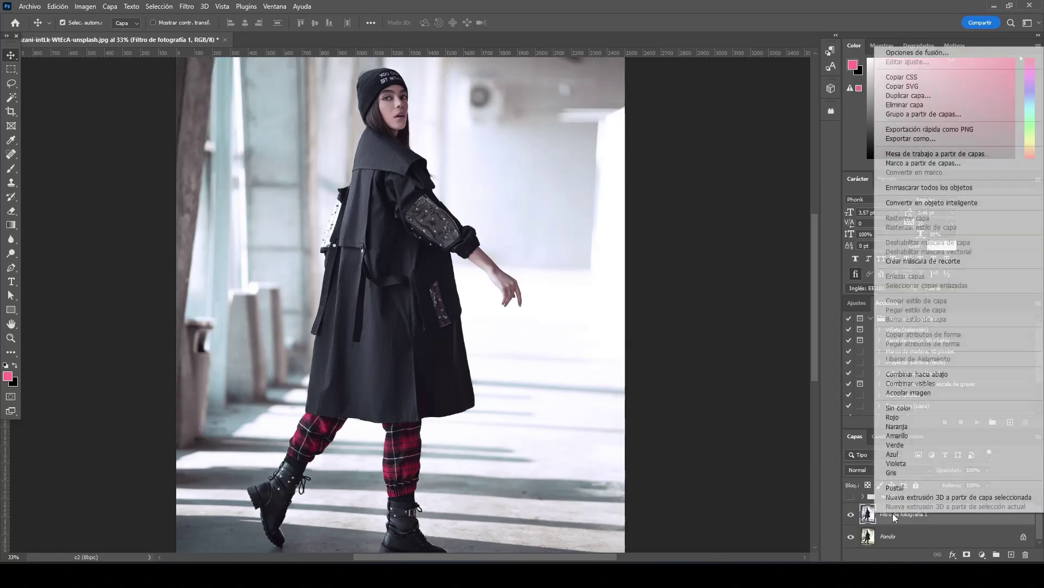
click(990, 206)
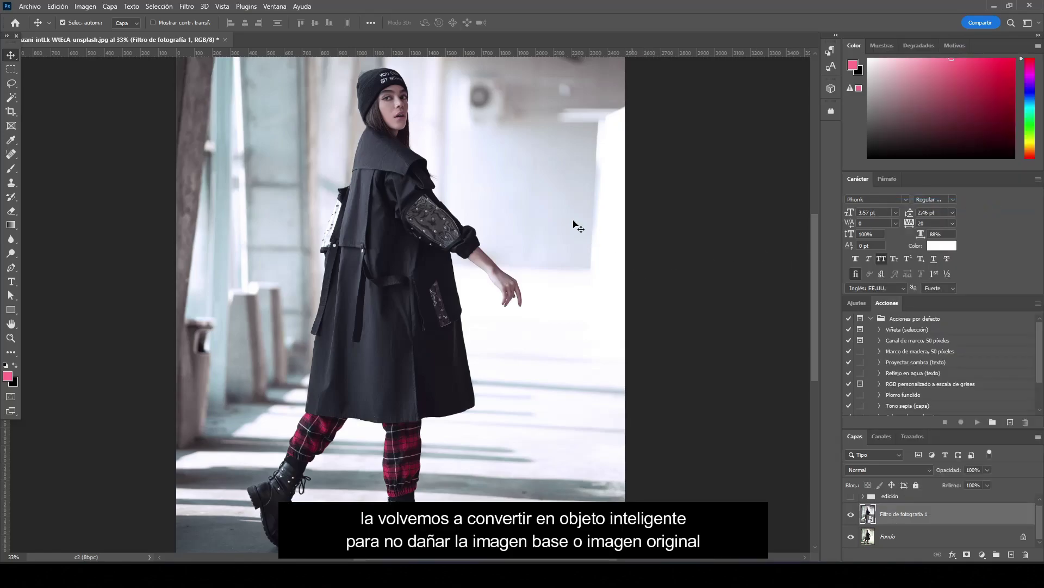
scroll(396, 91, up, 5)
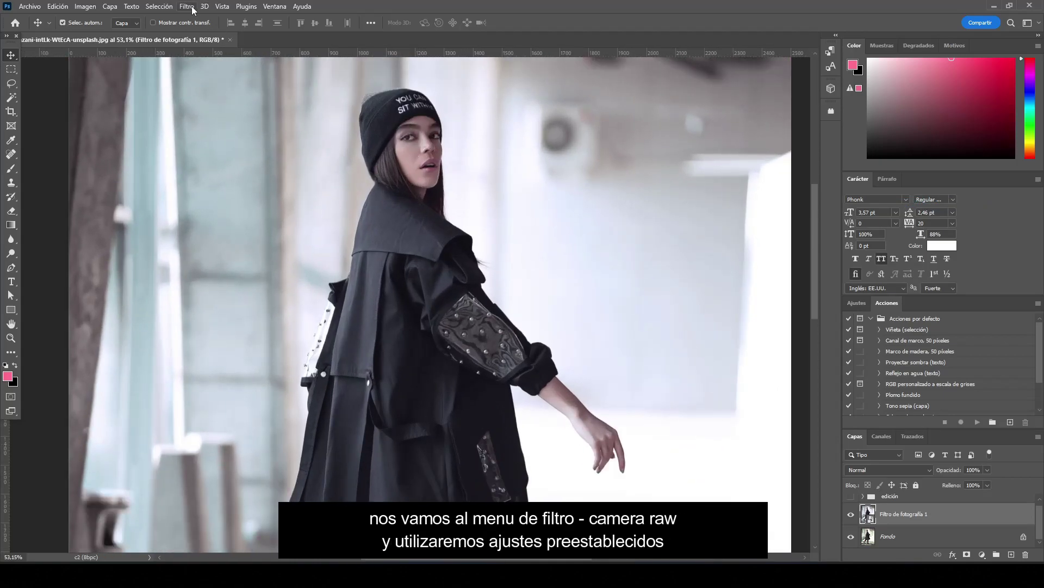
Step: Open Filtro > Filtro de Camera Raw on the smart-object layer
click(189, 7)
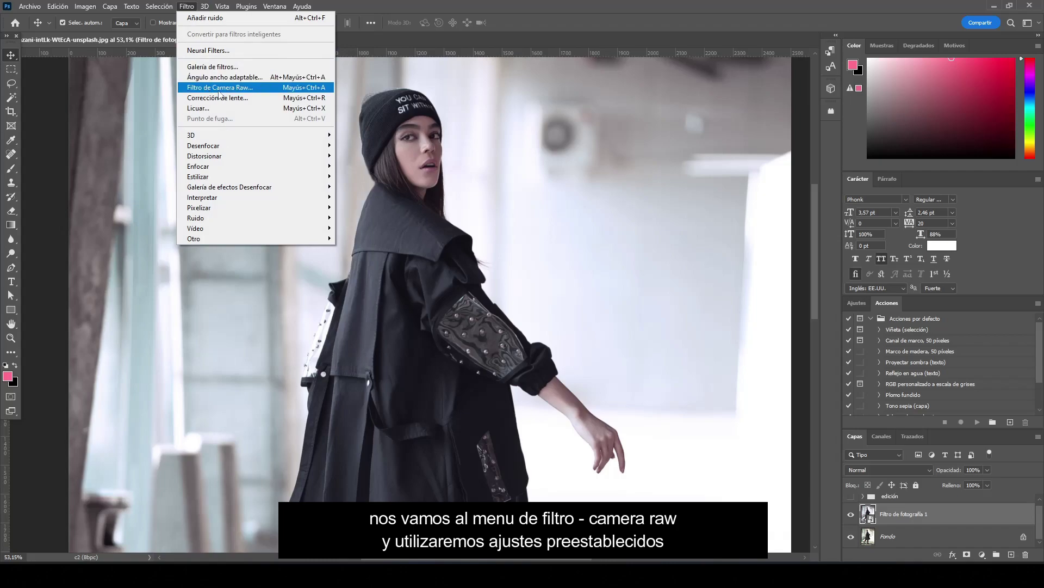
click(272, 90)
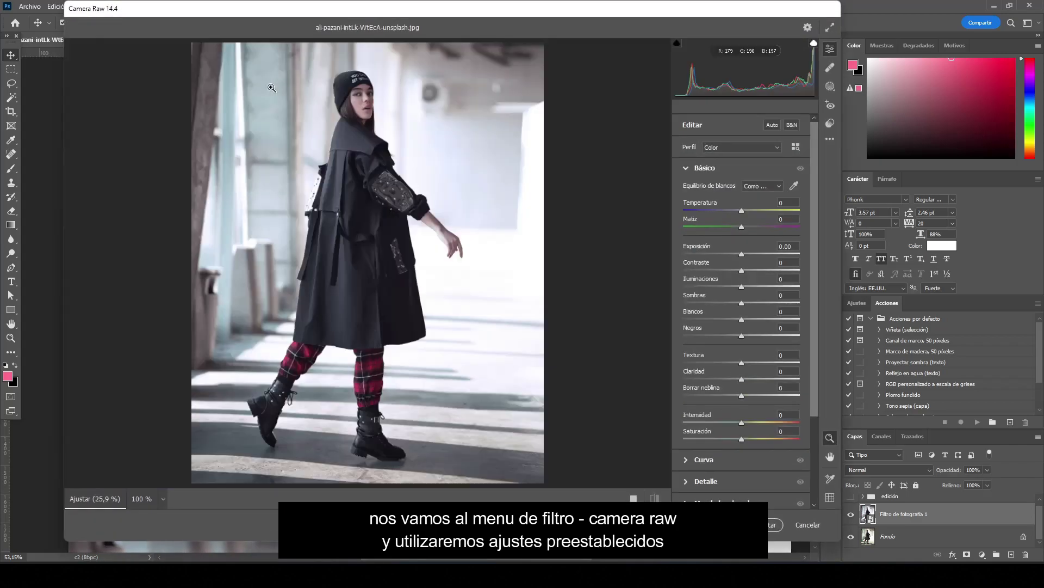
scroll(305, 82, up, 1)
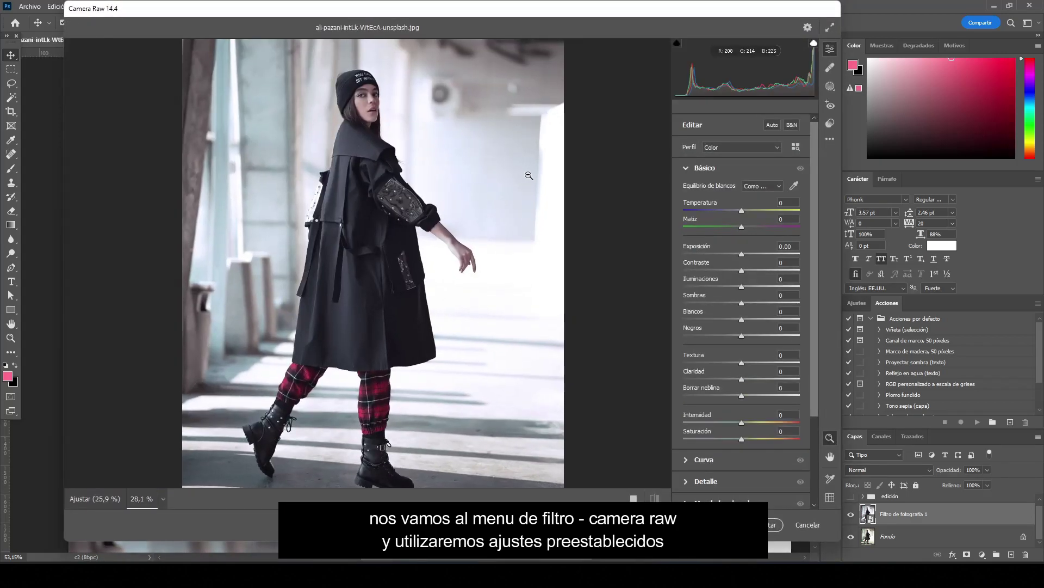
scroll(533, 183, down, 2)
scroll(532, 183, up, 1)
Step: Apply the Estilo de vida preset LF03 and lower its amount to 58
click(832, 124)
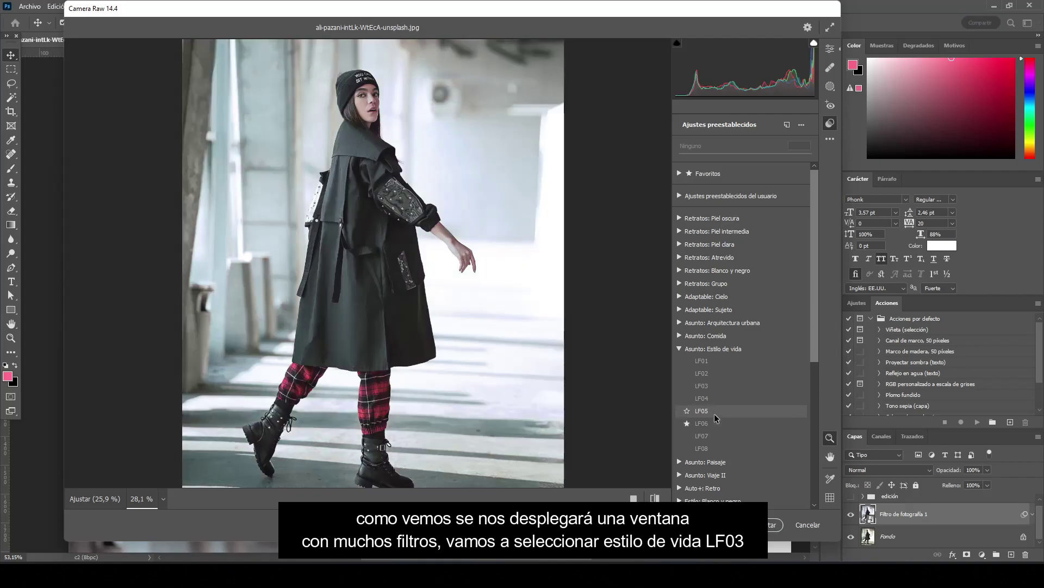
click(714, 388)
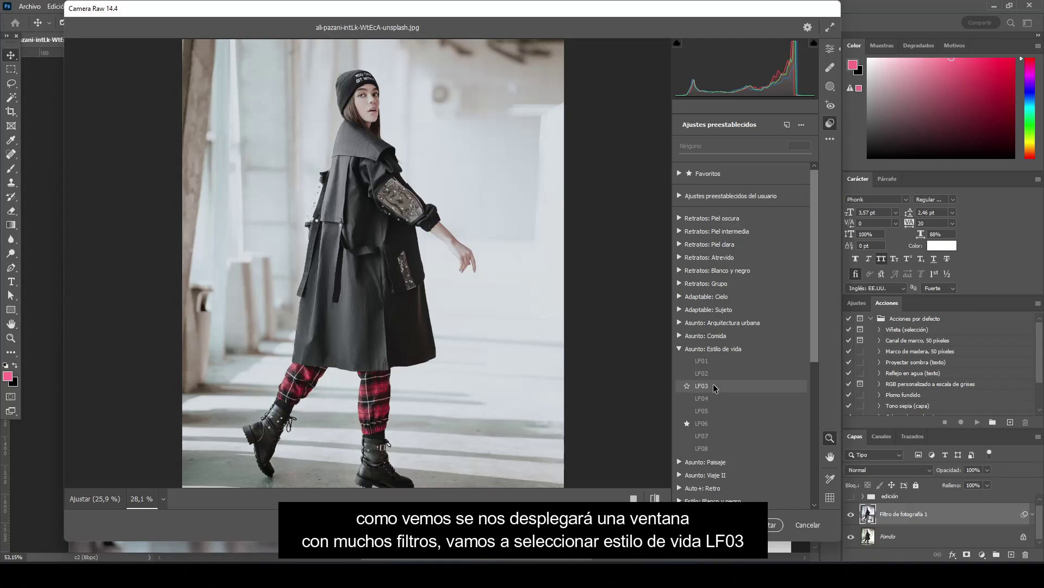
click(714, 387)
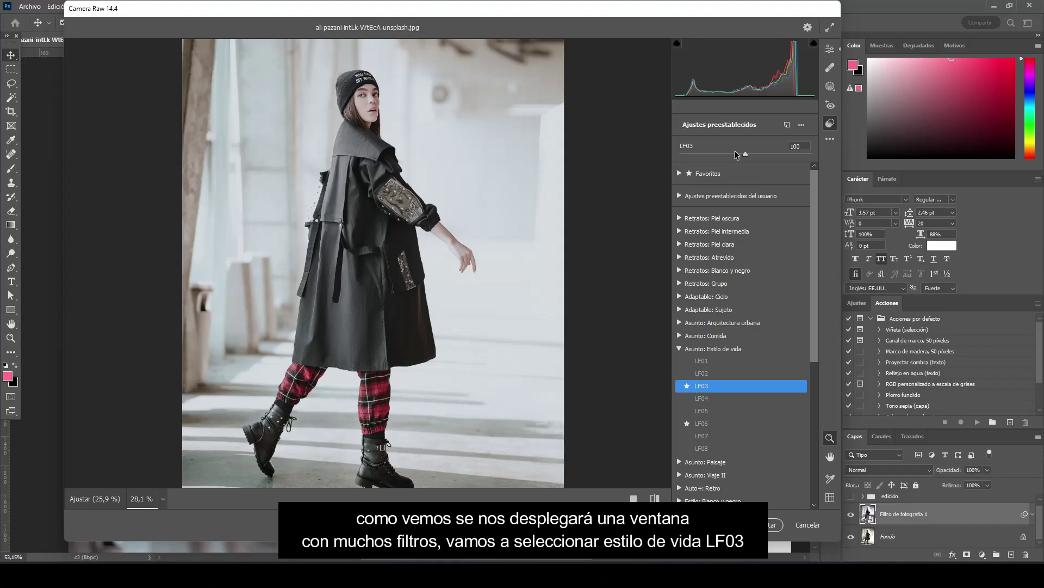
drag(747, 155, 728, 155)
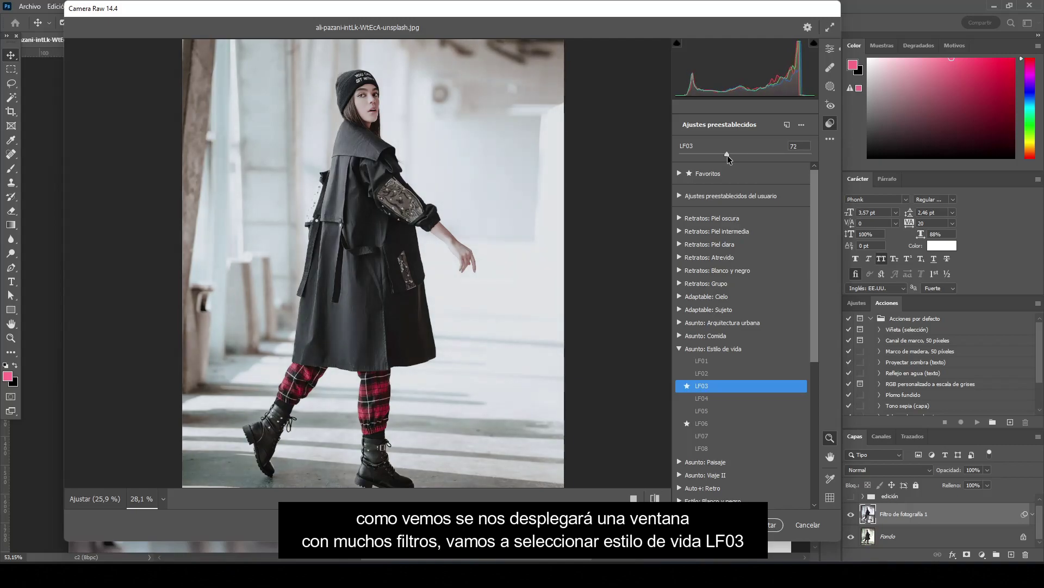
drag(729, 155, 719, 155)
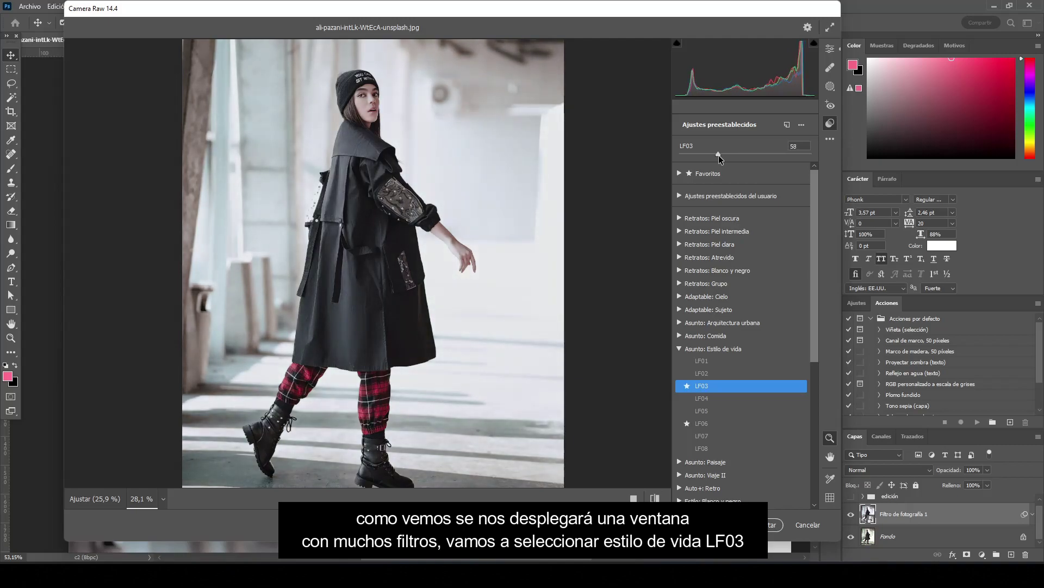
scroll(388, 104, up, 1)
scroll(389, 105, up, 5)
scroll(431, 163, up, 4)
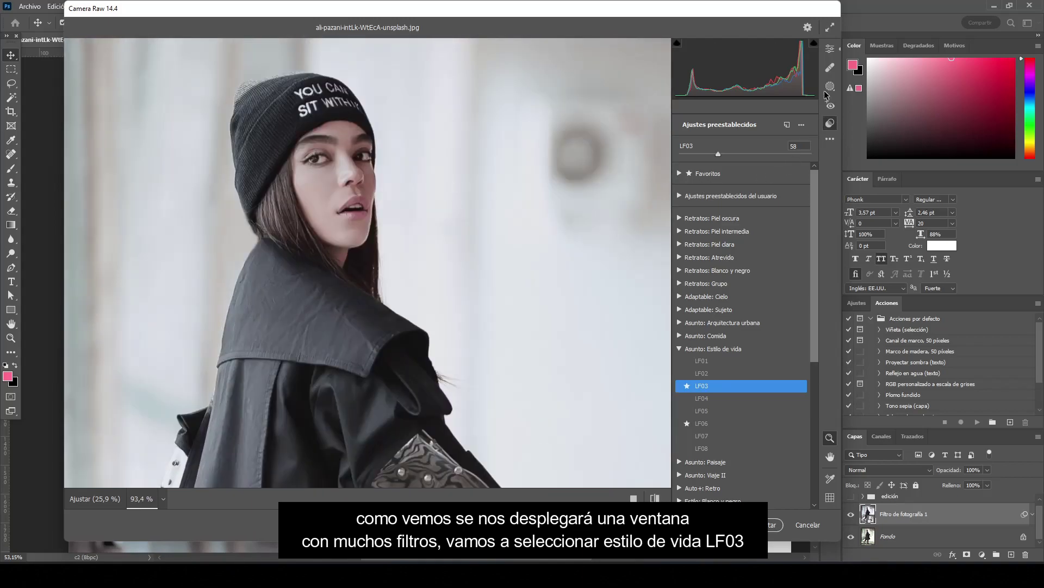
Step: Set Textura +12, Enfoque 27 and Granulado 17, then accept the Camera Raw edits
click(830, 49)
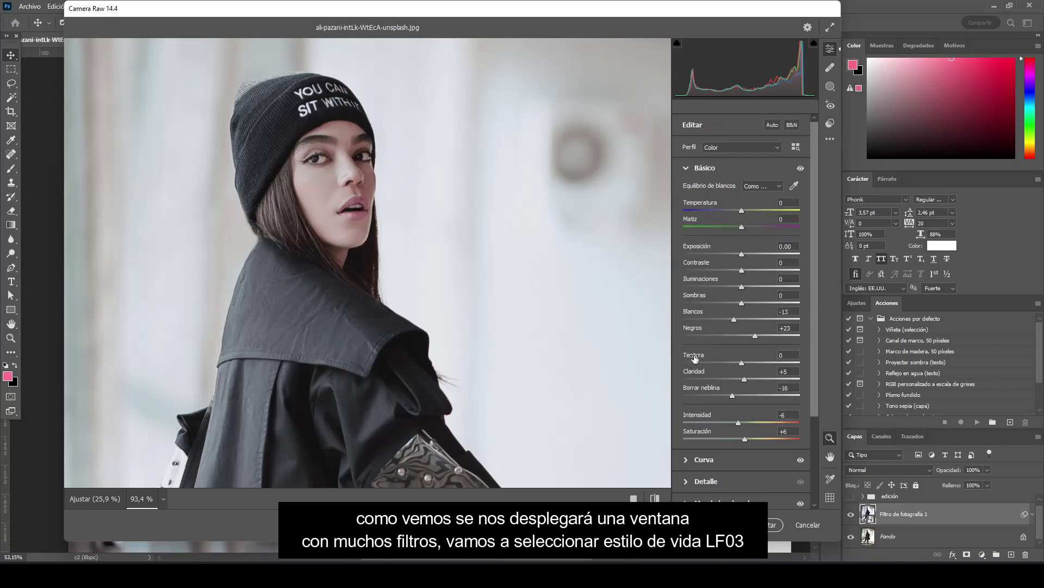
drag(694, 357, 707, 360)
scroll(710, 401, down, 3)
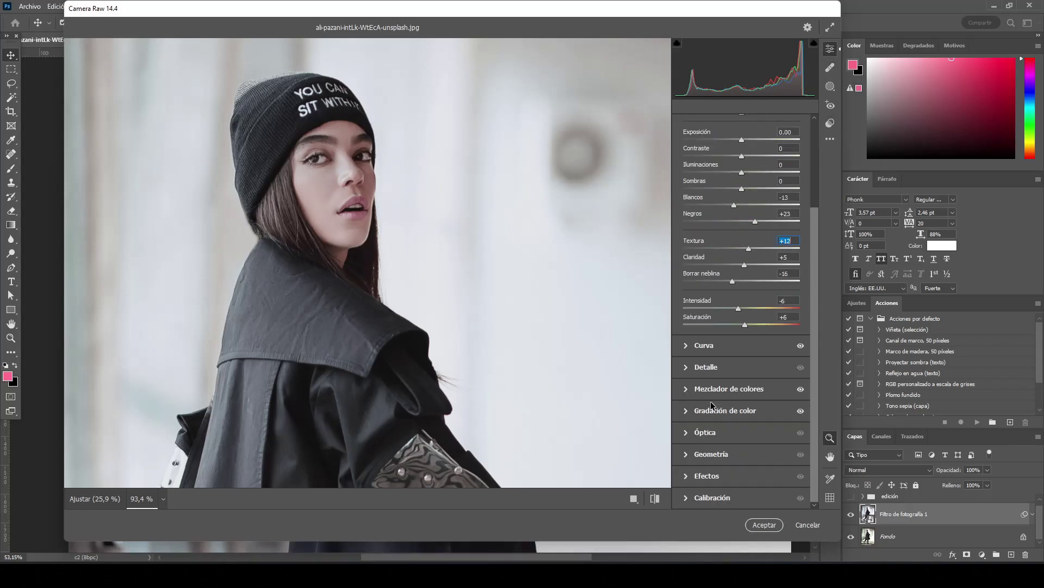
click(687, 433)
click(689, 214)
drag(684, 239, 705, 242)
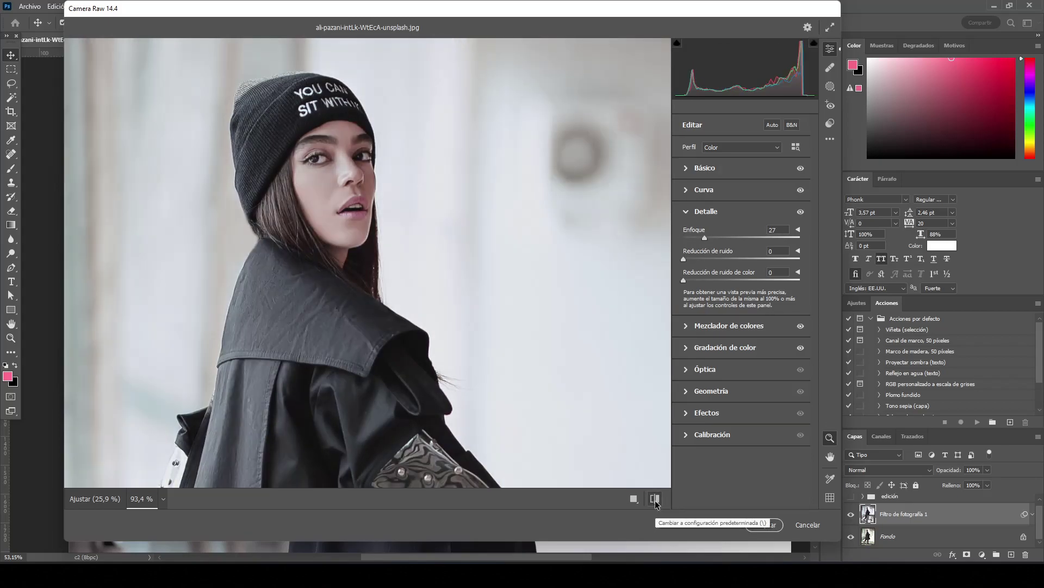
click(687, 412)
drag(684, 347, 693, 345)
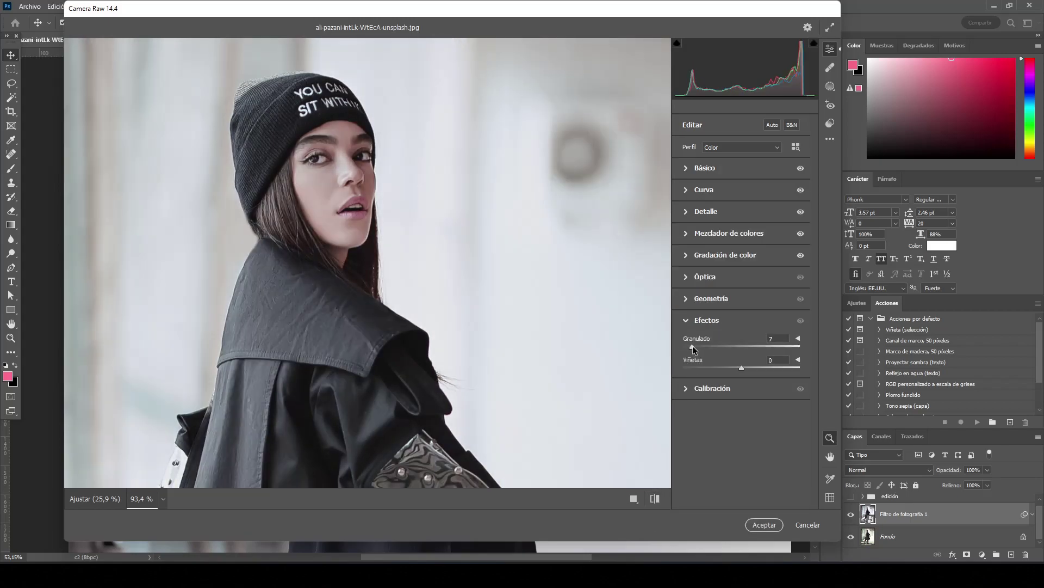
click(765, 524)
scroll(559, 334, down, 2)
scroll(480, 297, up, 1)
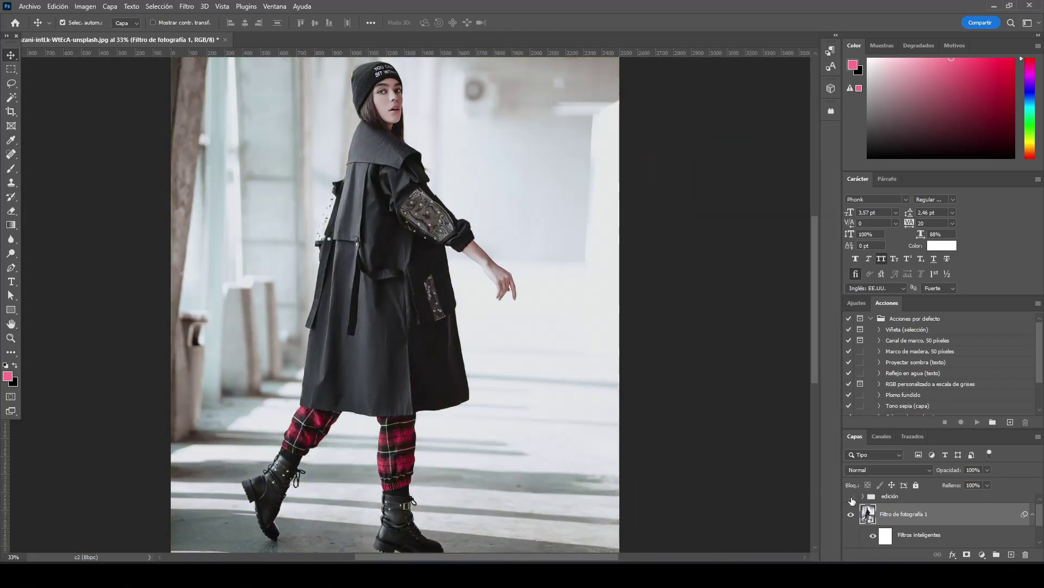
scroll(389, 129, up, 5)
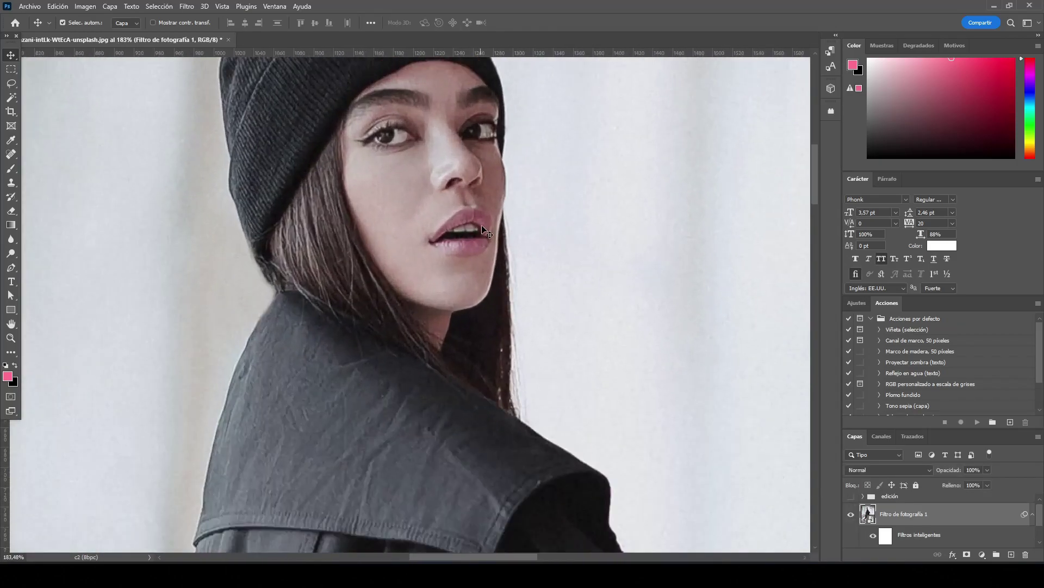
Step: Add a brightened Exposición layer with an inverted mask, named iluminacion
click(982, 554)
click(980, 434)
drag(705, 196, 717, 197)
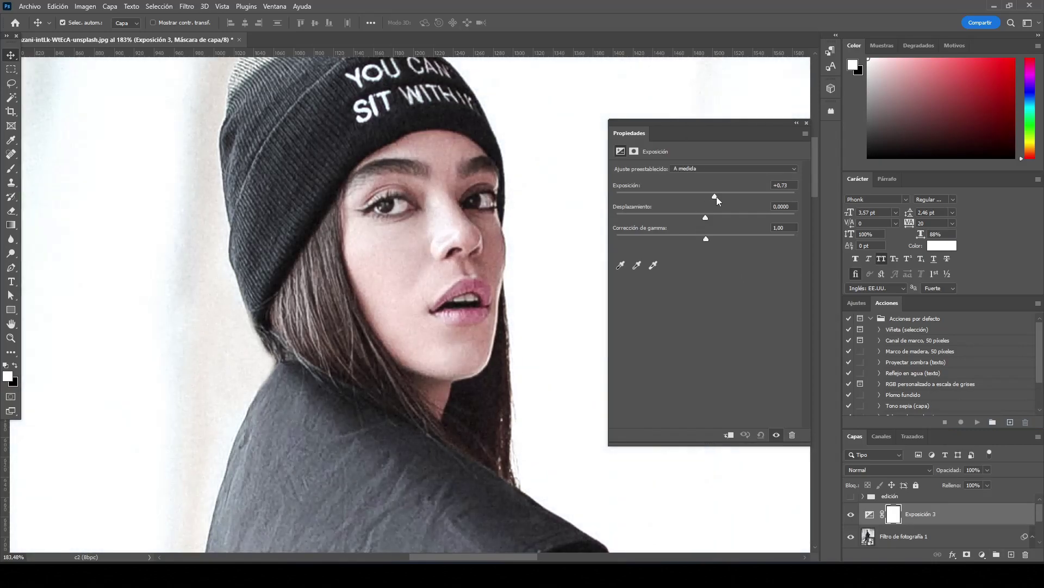
click(797, 122)
key(ctrl+i)
double_click(921, 513)
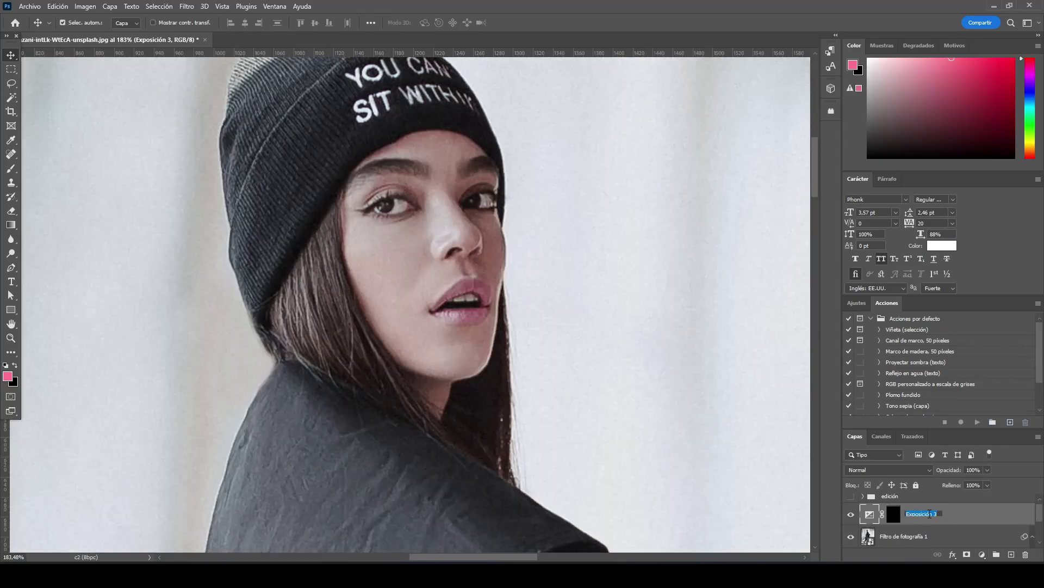
text(iluminacion)
key(Return)
click(982, 554)
Step: Add a darkened Exposición layer with an inverted mask, named sombras
click(980, 424)
click(675, 197)
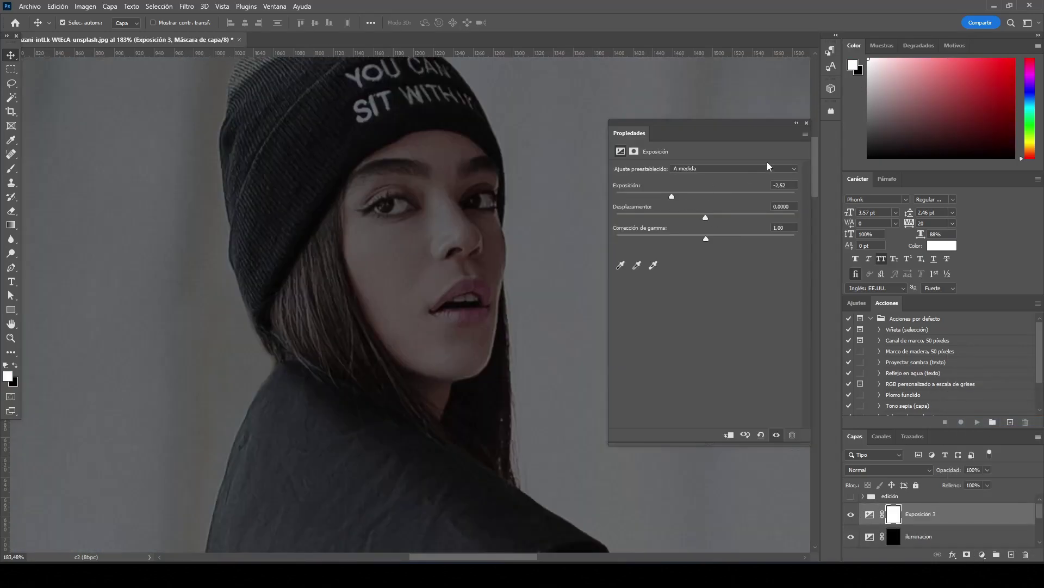
key(ctrl+i)
double_click(920, 513)
text(sombras)
key(Return)
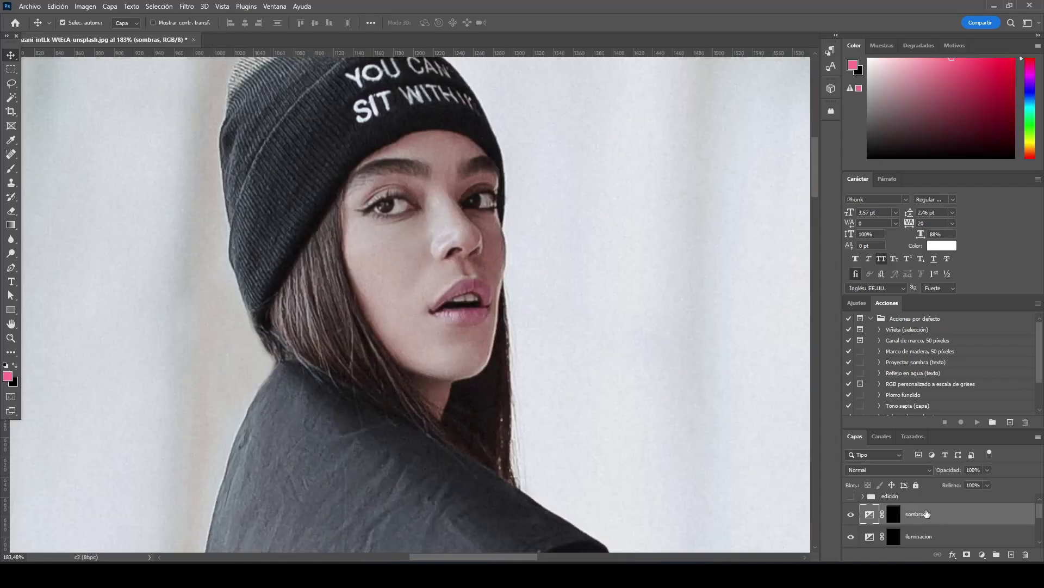
scroll(388, 170, up, 2)
Step: Brush white on the sombras mask to darken the skin beside the right eyebrow
click(388, 169)
key(Return)
click(894, 513)
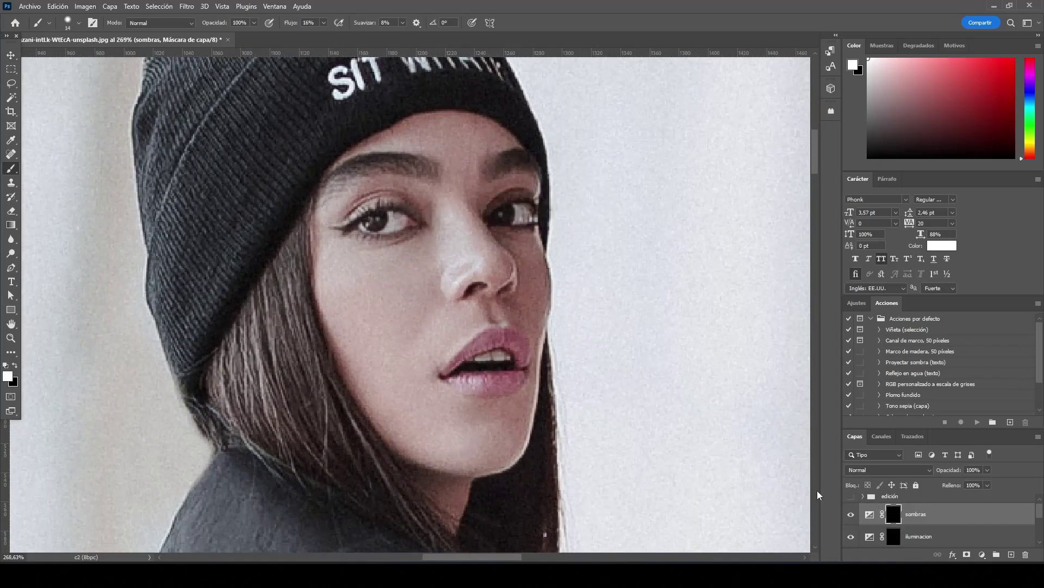
drag(488, 172, 513, 165)
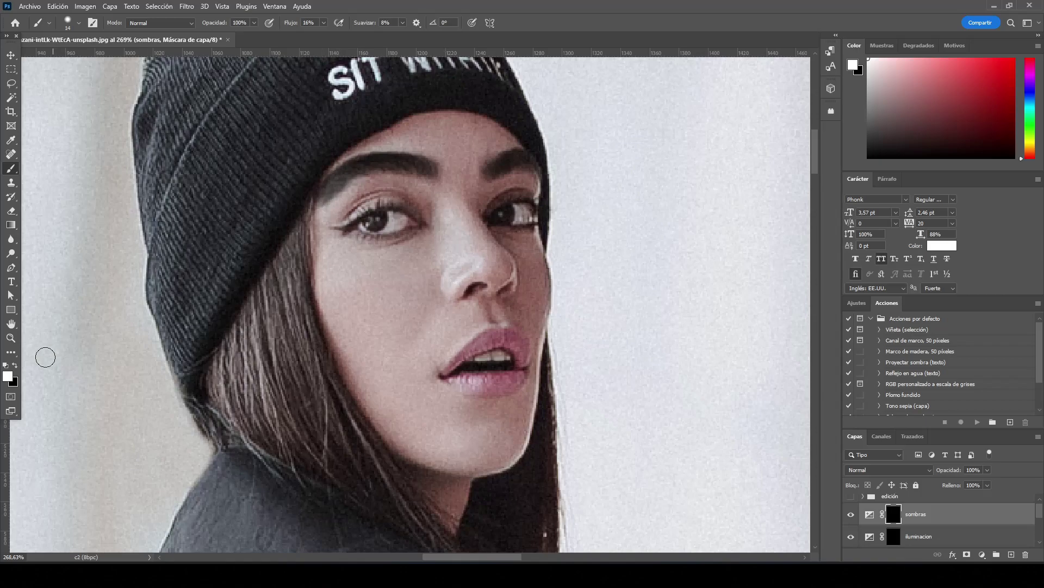